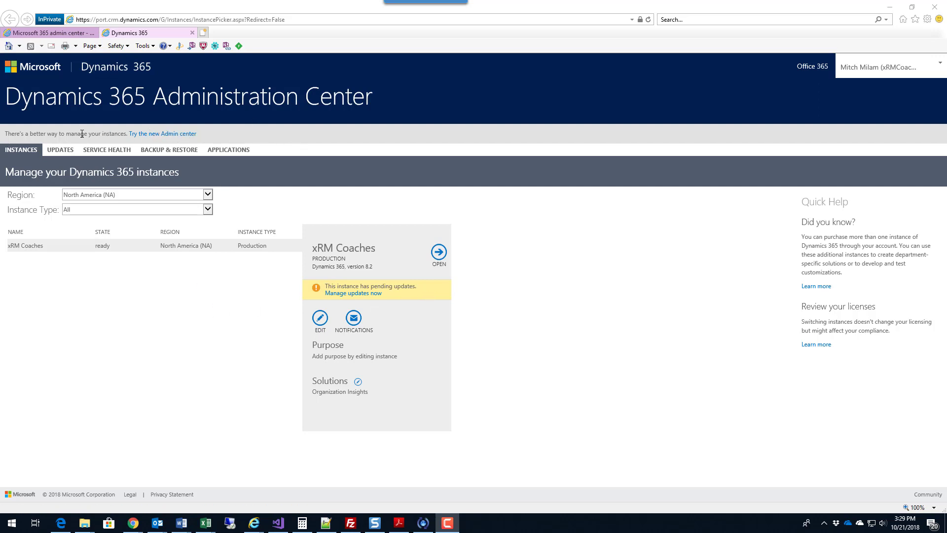
Switch to the new admin center and expand the Analytics and Admin centers lists in the sidebar.
left_click(174, 137)
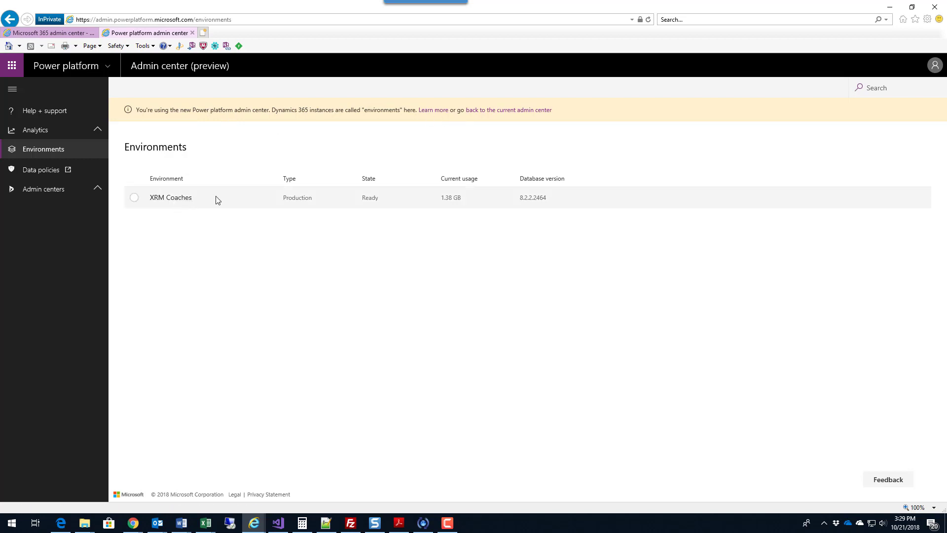
left_click(98, 132)
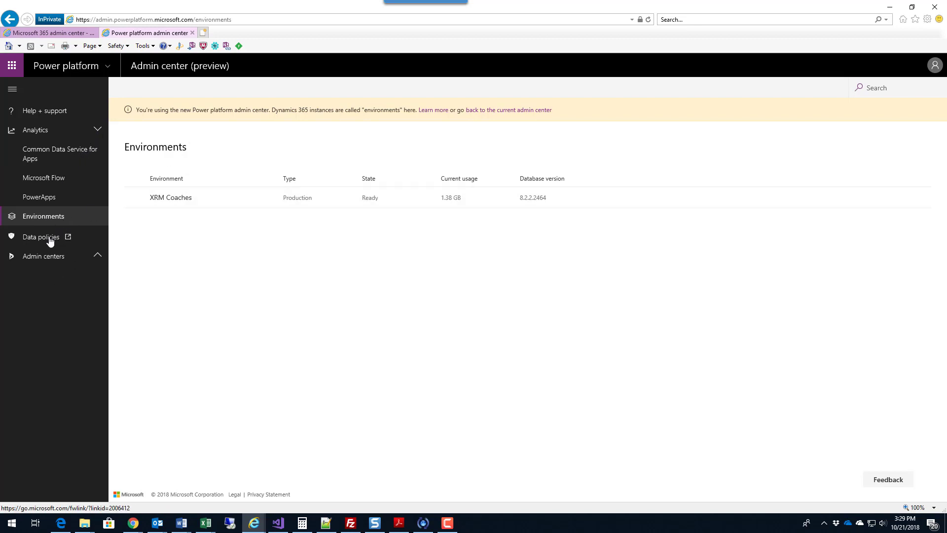
left_click(95, 257)
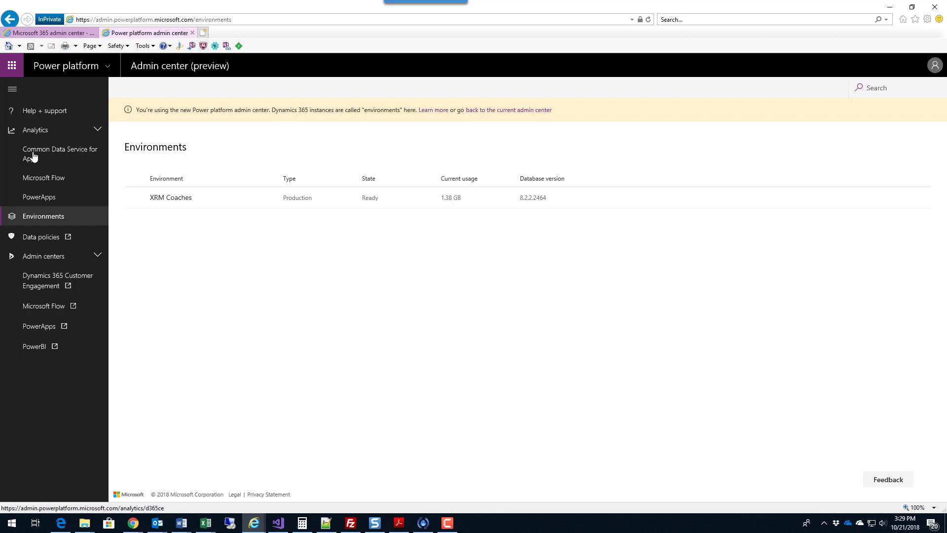
Open the Common Data Service for Apps analytics and look over the Home charts.
left_click(62, 156)
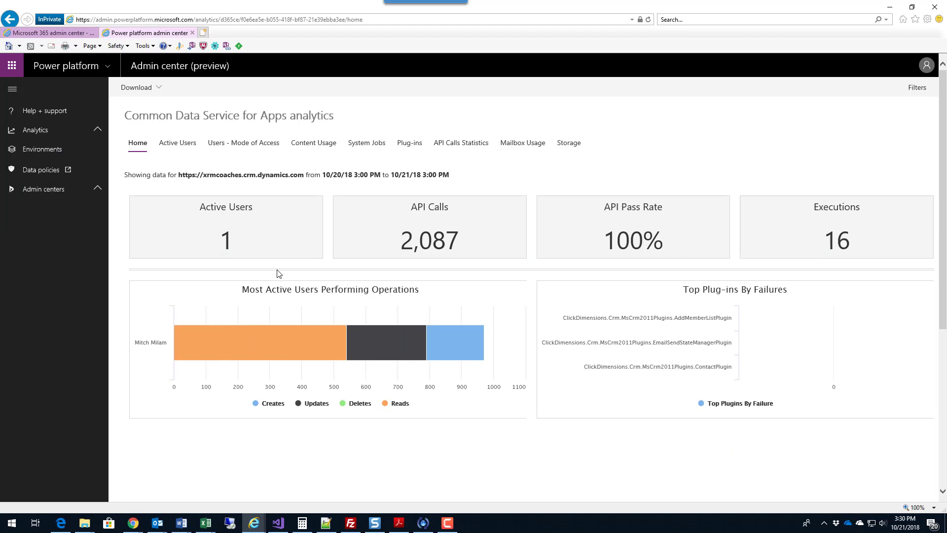
scroll(279, 273, "down", 4)
scroll(279, 273, "up", 1)
scroll(278, 274, "down", 3)
scroll(278, 274, "up", 5)
View the Active Users, Users - Mode of Access and Content Usage analytics reports.
left_click(185, 143)
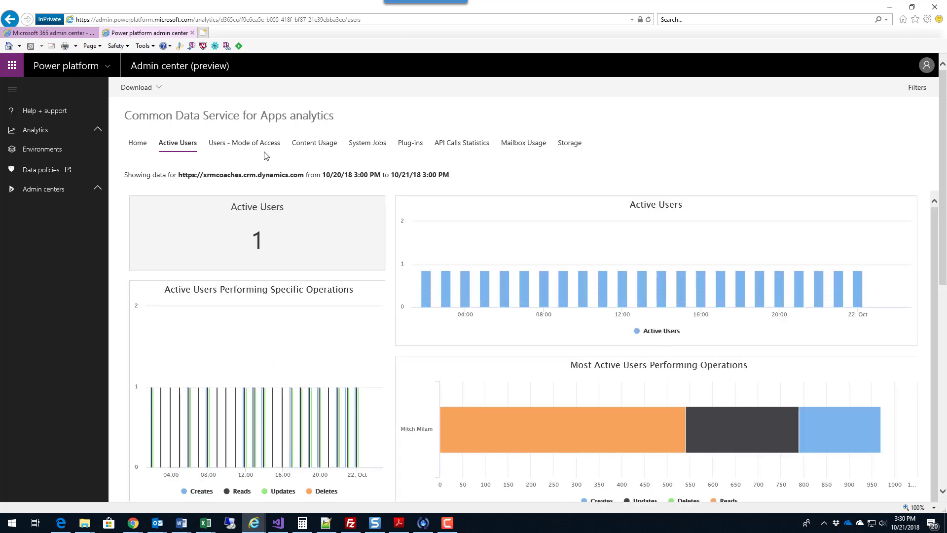
left_click(265, 148)
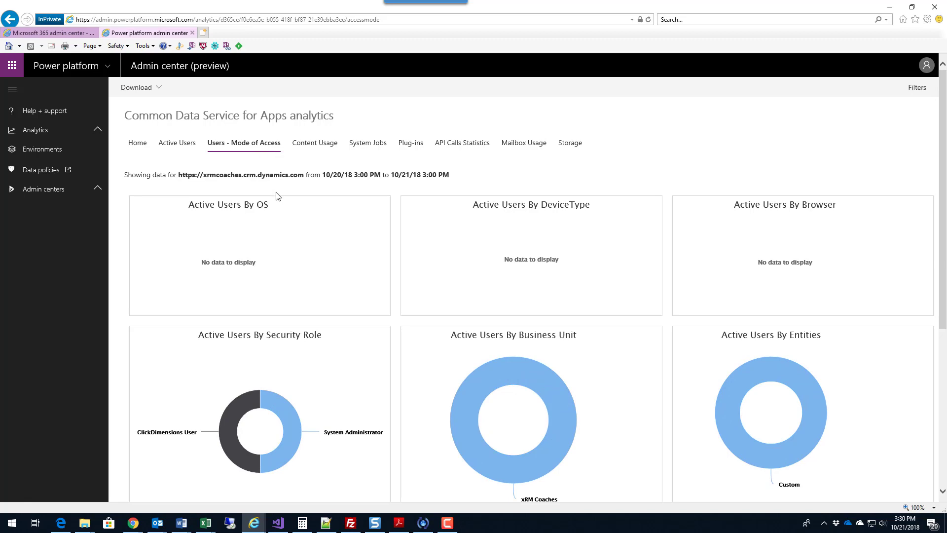
scroll(278, 196, "down", 5)
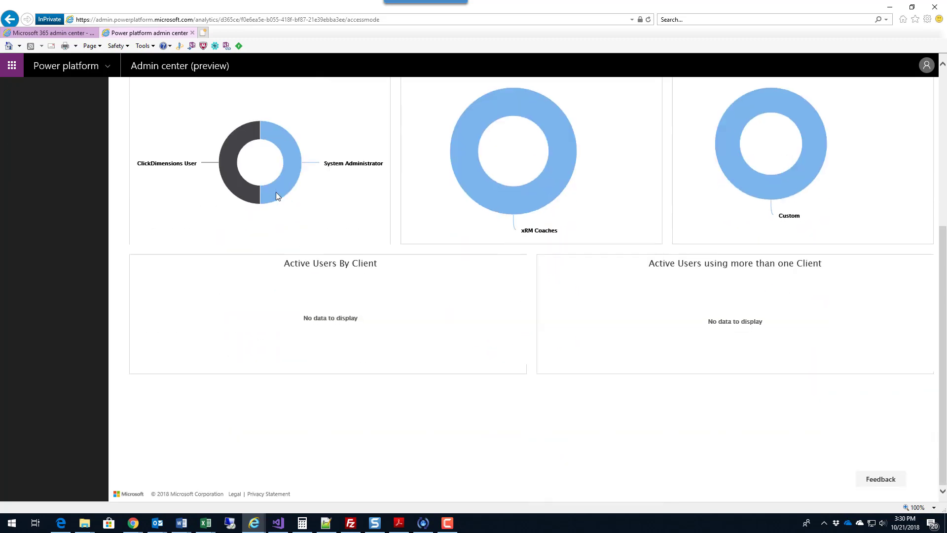
scroll(276, 195, "up", 3)
scroll(276, 195, "up", 3)
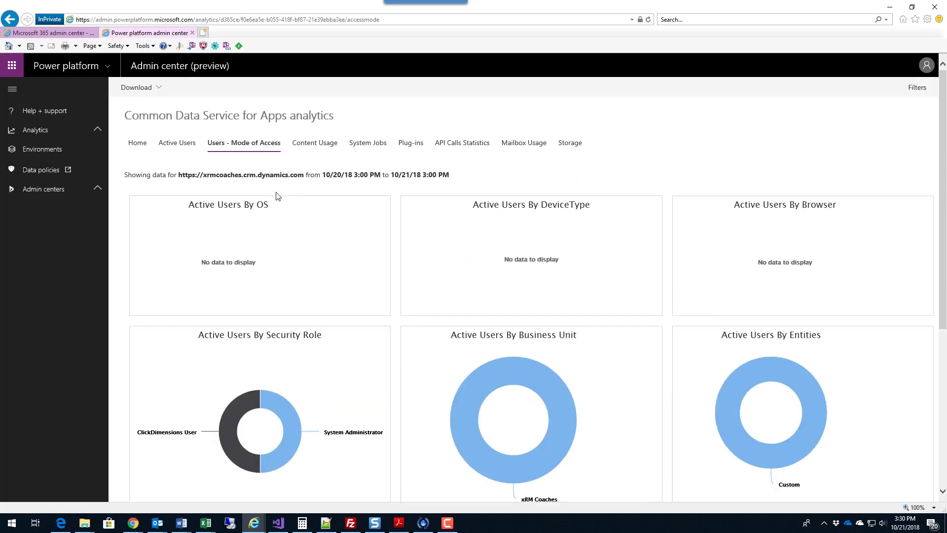
left_click(323, 148)
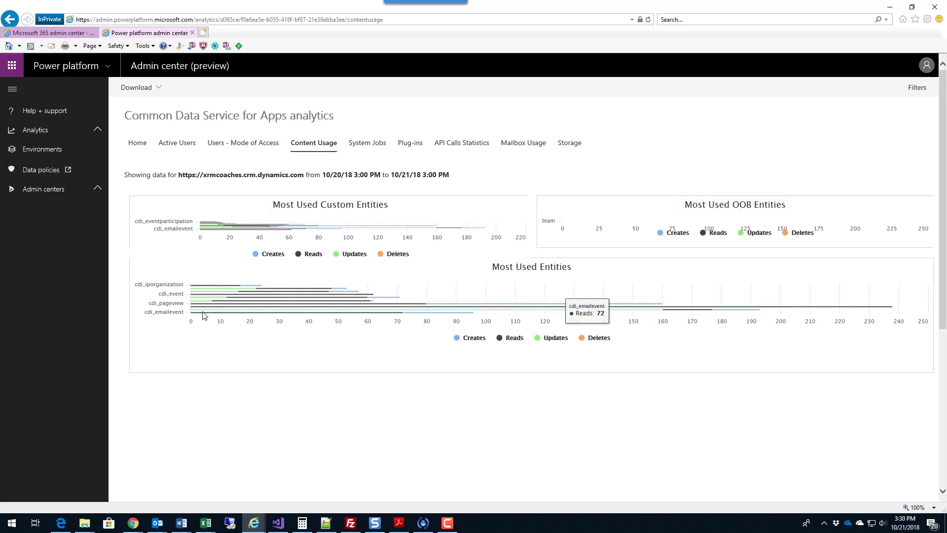
Review the System Jobs, Plug-ins and API Calls Statistics analytics reports.
left_click(366, 146)
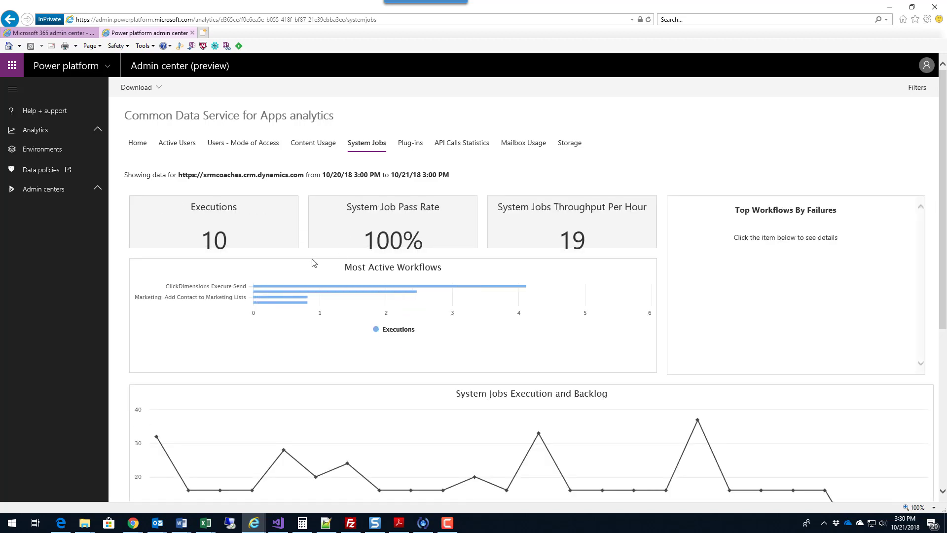
scroll(153, 282, "down", 5)
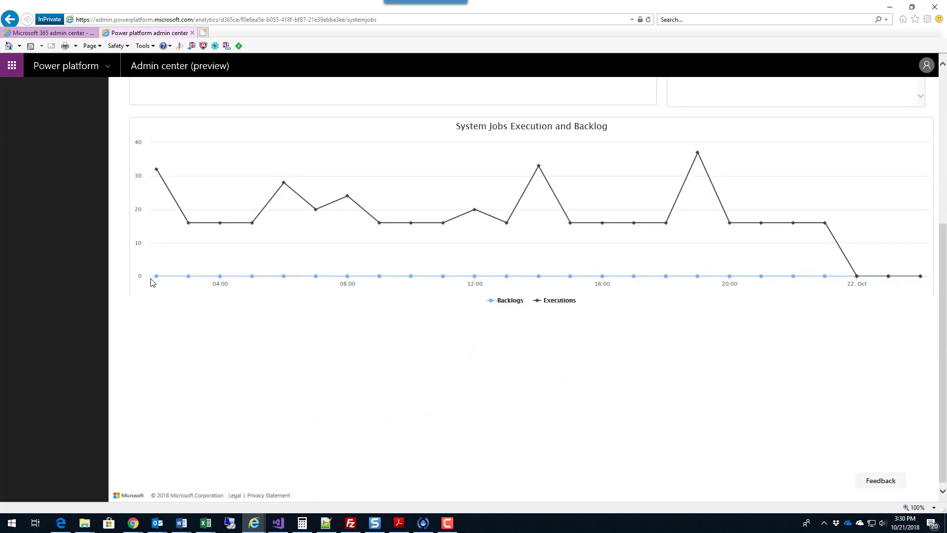
scroll(152, 282, "up", 5)
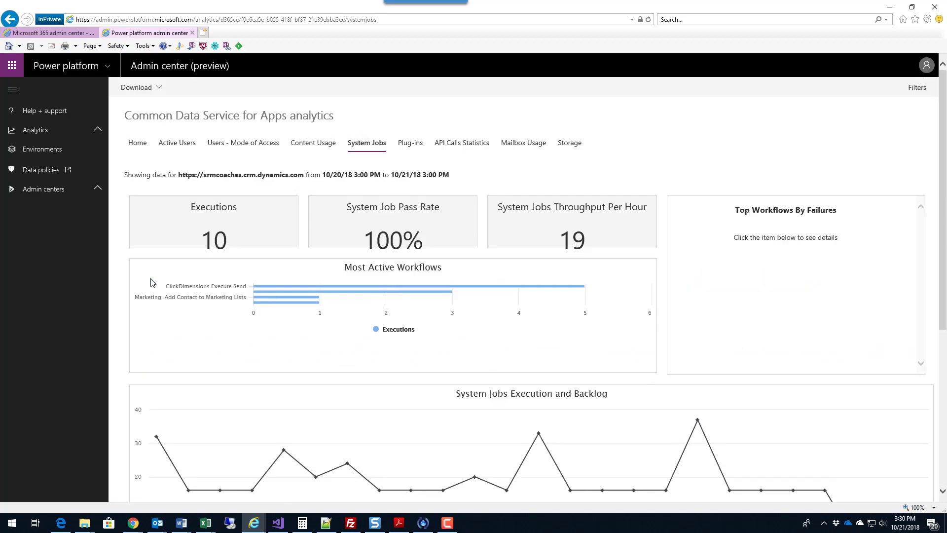
left_click(415, 144)
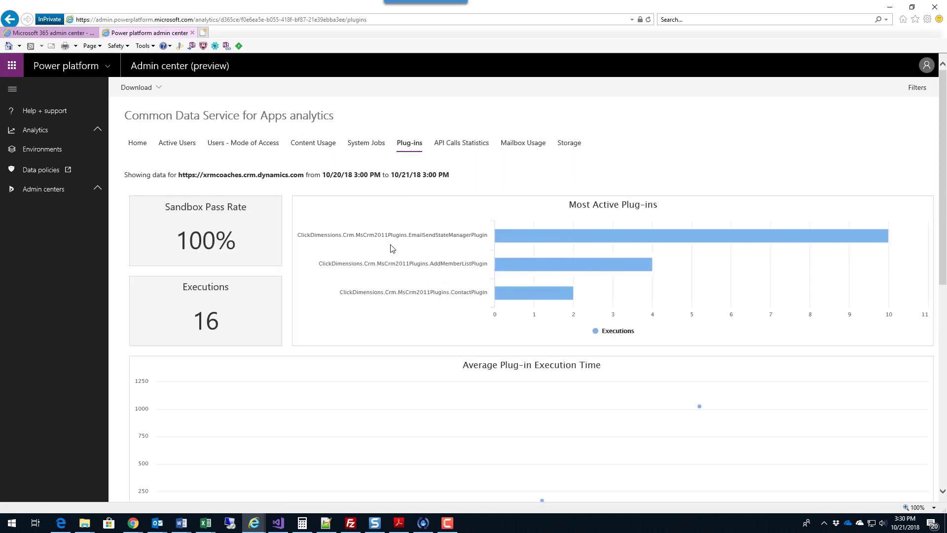
scroll(405, 311, "down", 6)
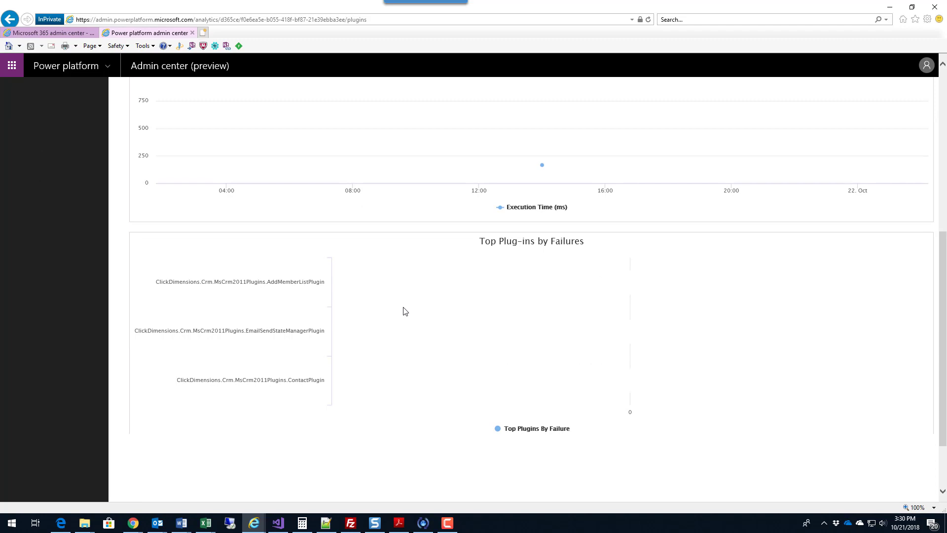
scroll(403, 311, "down", 2)
scroll(404, 310, "up", 8)
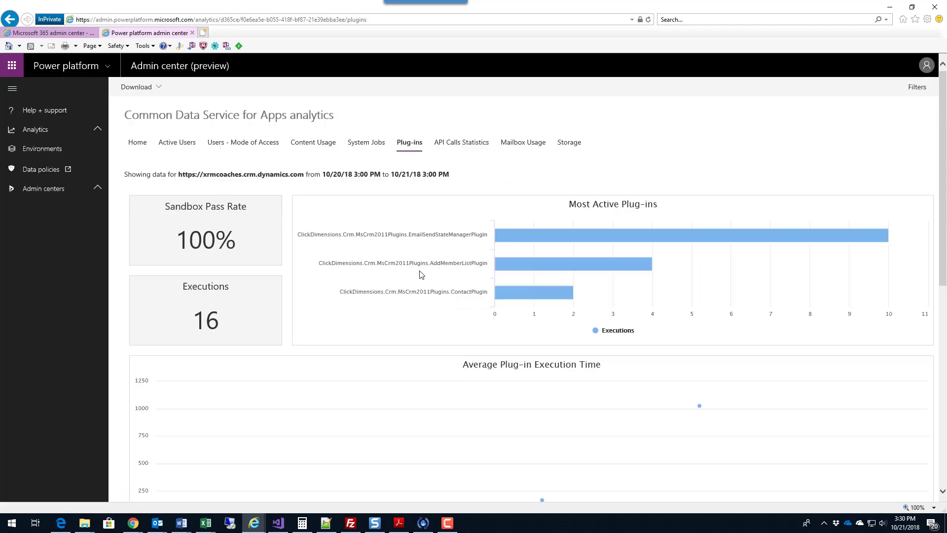
left_click(465, 144)
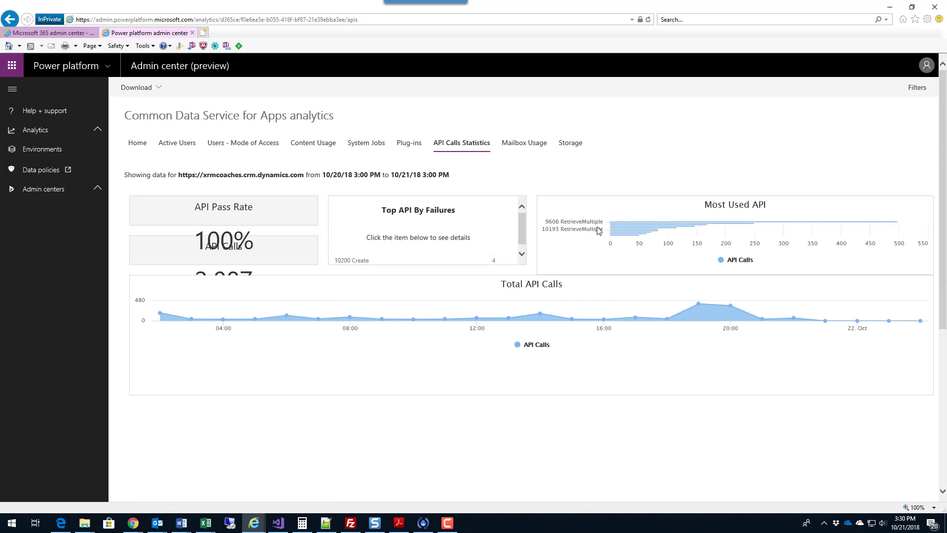
View Mailbox Usage, then the Storage report showing xRM Coaches using about 1,617 MB.
mouse_move(651, 235)
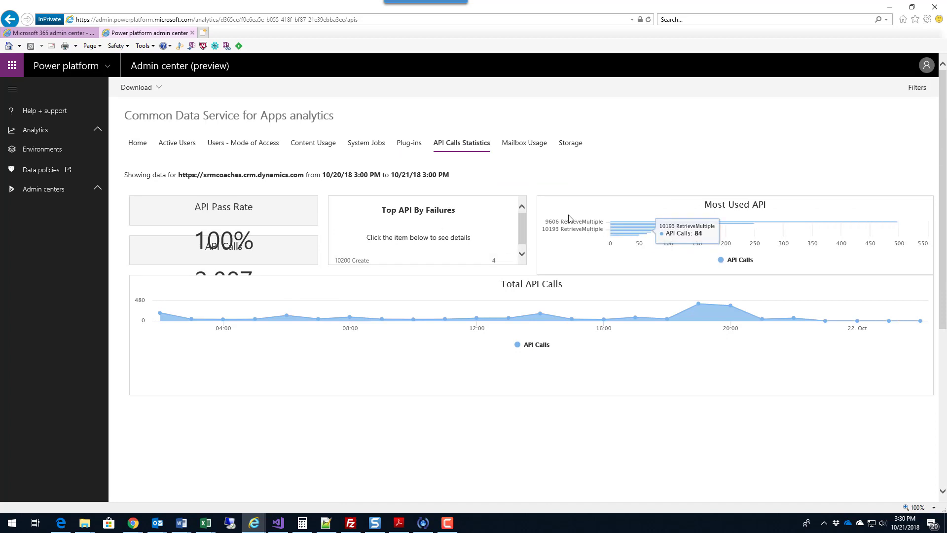
left_click(537, 144)
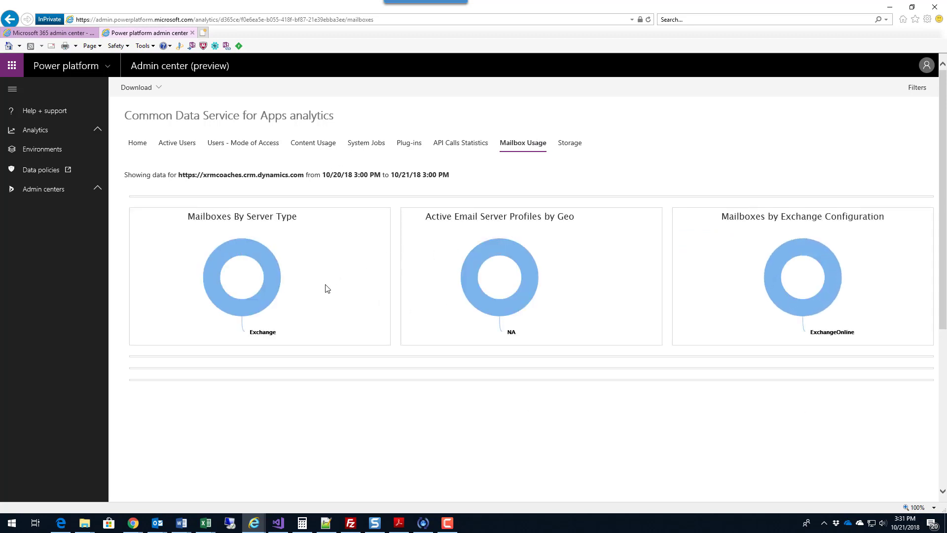
left_click(573, 145)
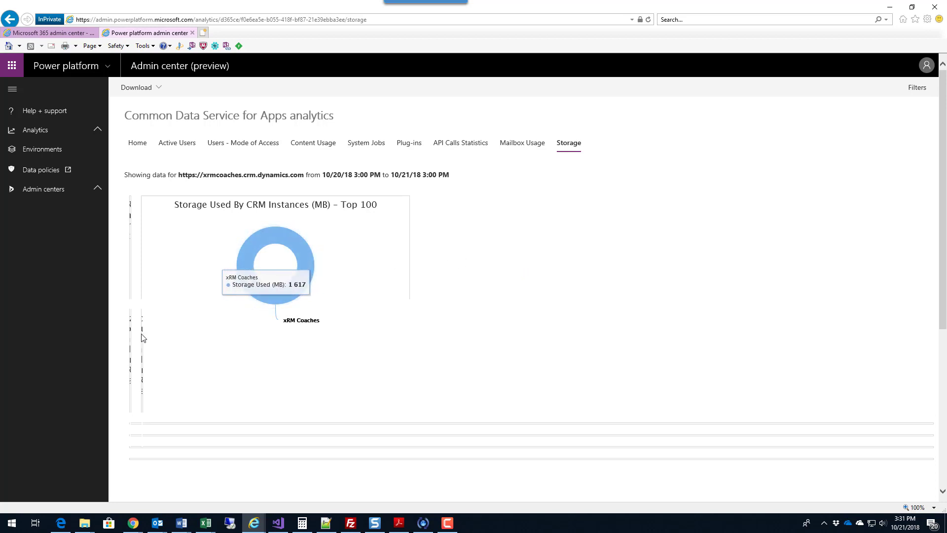
scroll(142, 372, "down", 5)
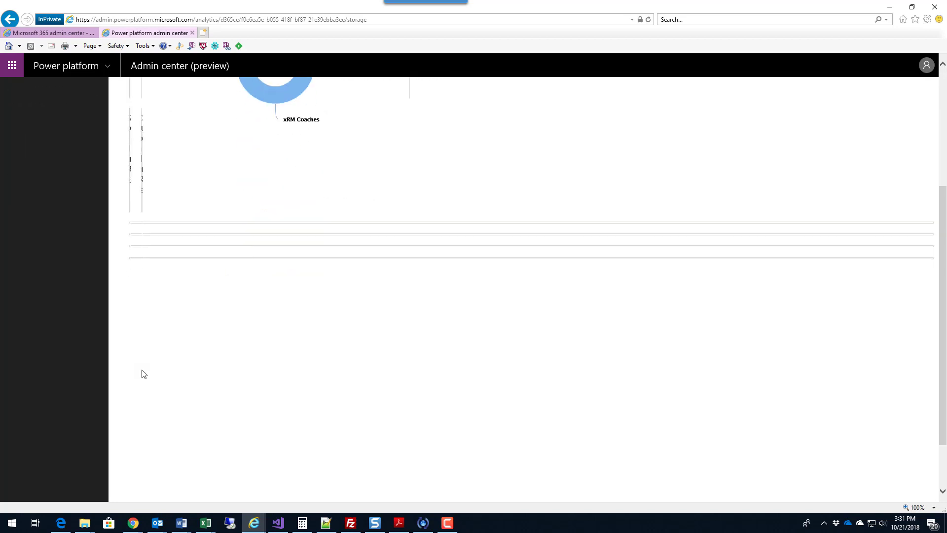
scroll(142, 373, "up", 5)
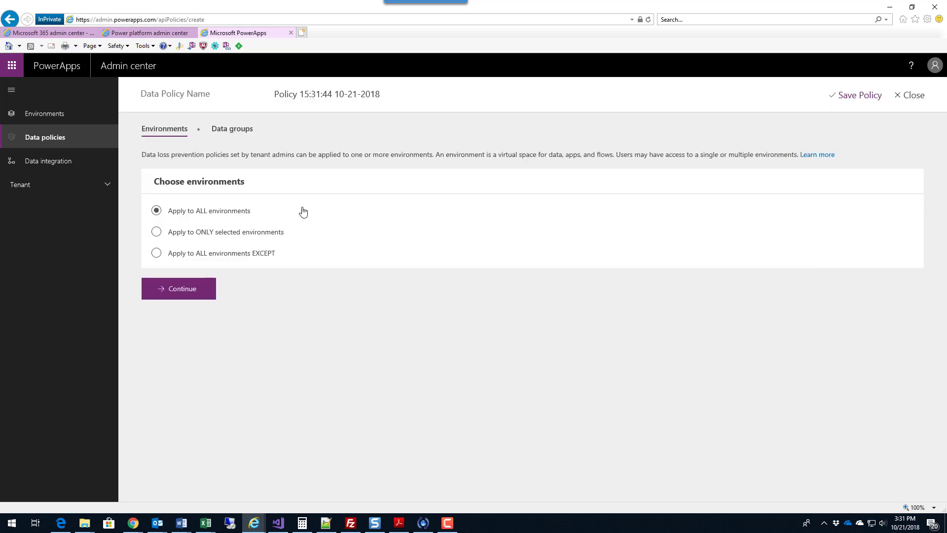
Continue the all-environments policy to its data groups, dismiss the New Create page notice, and review the connectors.
left_click(186, 290)
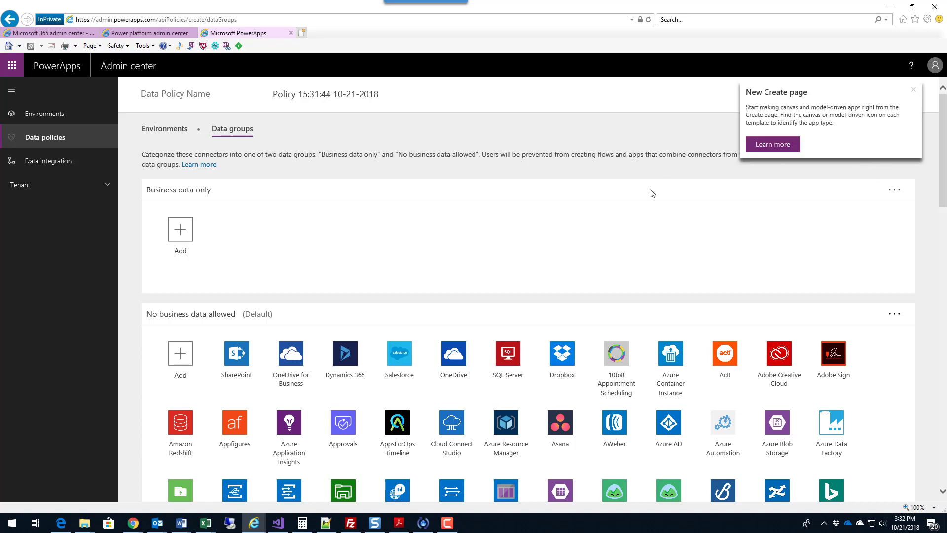
left_click(913, 90)
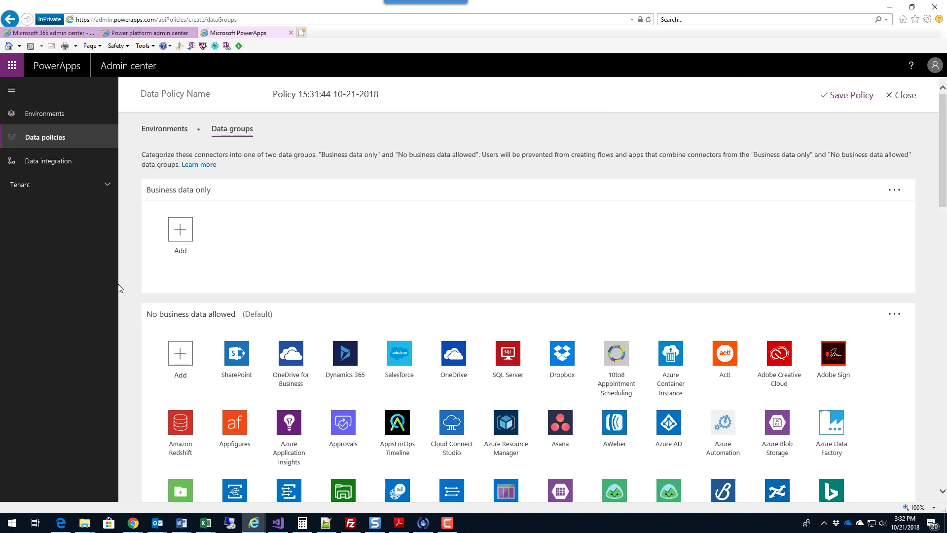
scroll(163, 288, "down", 3)
scroll(164, 288, "down", 5)
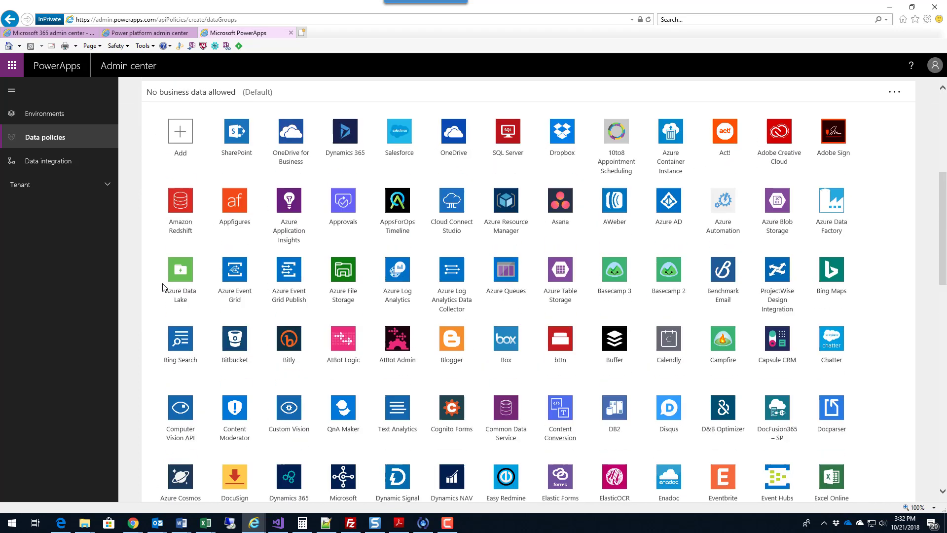
scroll(163, 288, "up", 10)
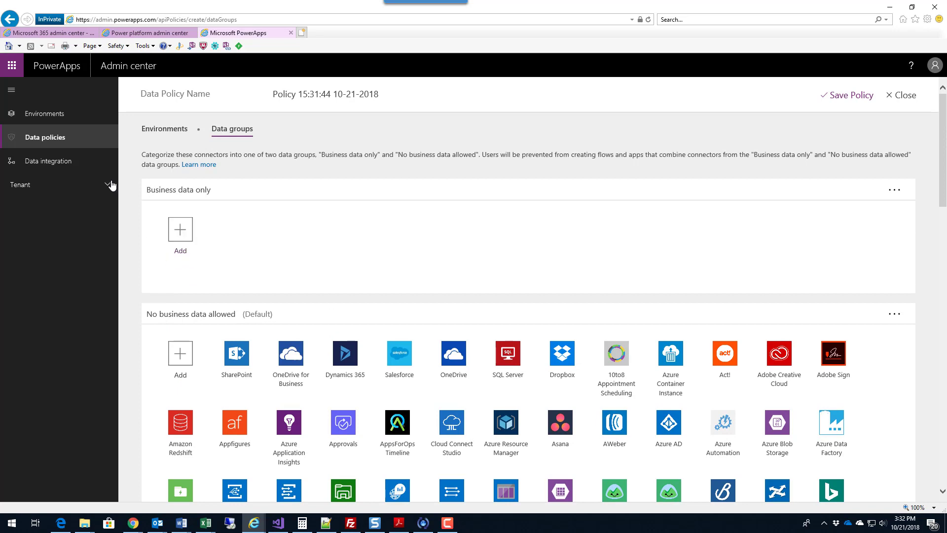
Open the Dynamics 365 Customer Engagement and Microsoft Flow admin centers from Admin centers.
left_click(150, 34)
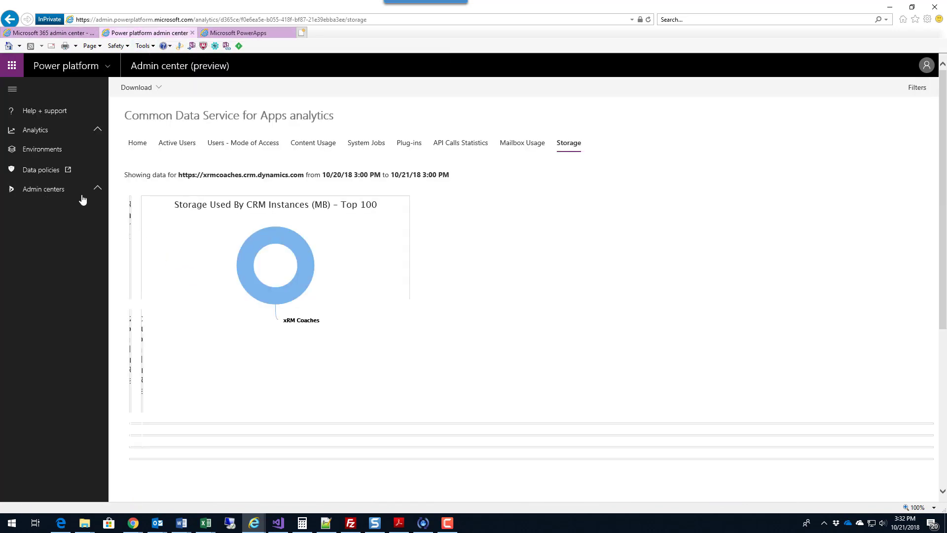
left_click(98, 189)
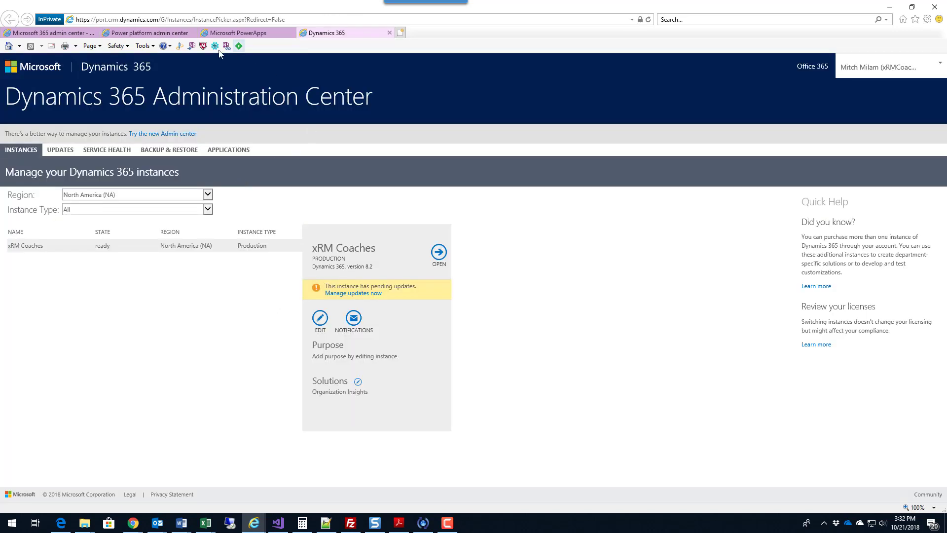
left_click(146, 33)
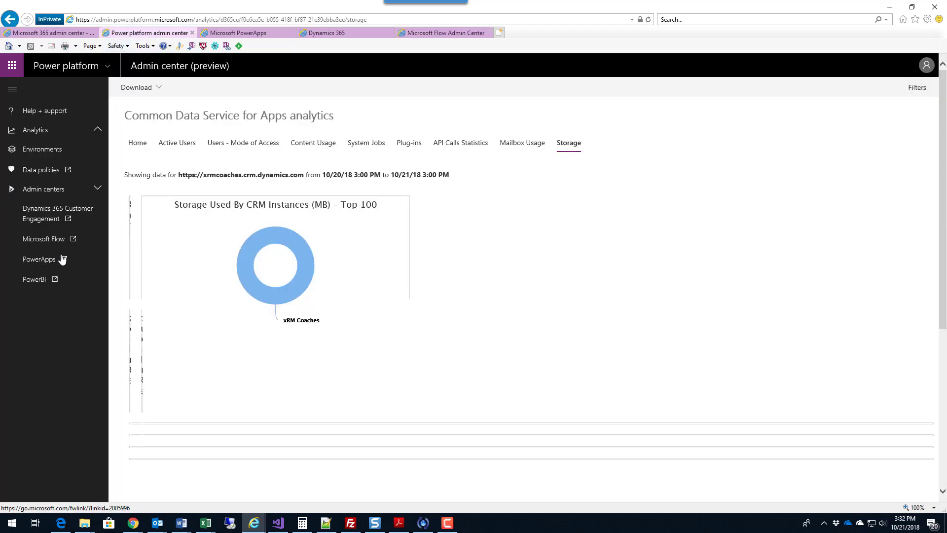
Look through the Flow, Dynamics 365 and PowerApps tabs, ending on Power Platform admin center.
left_click(434, 34)
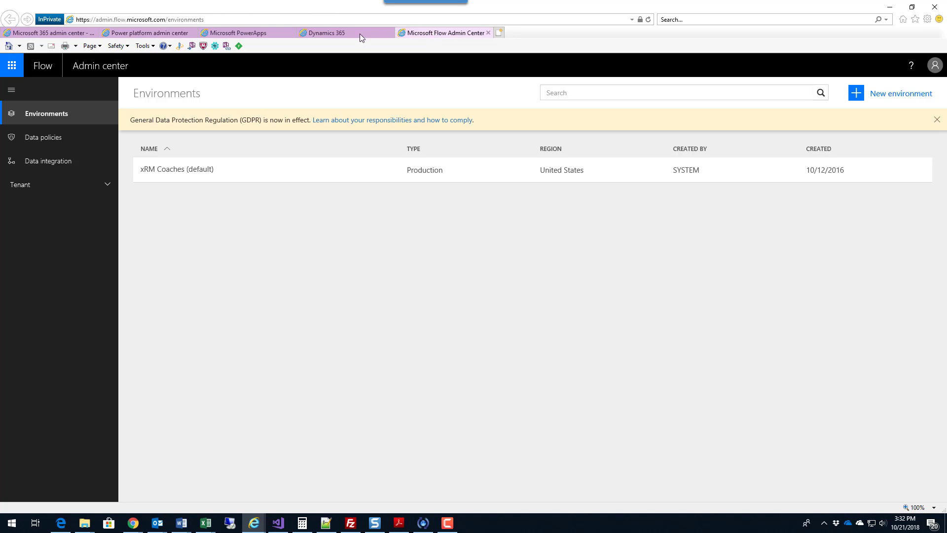
left_click(327, 34)
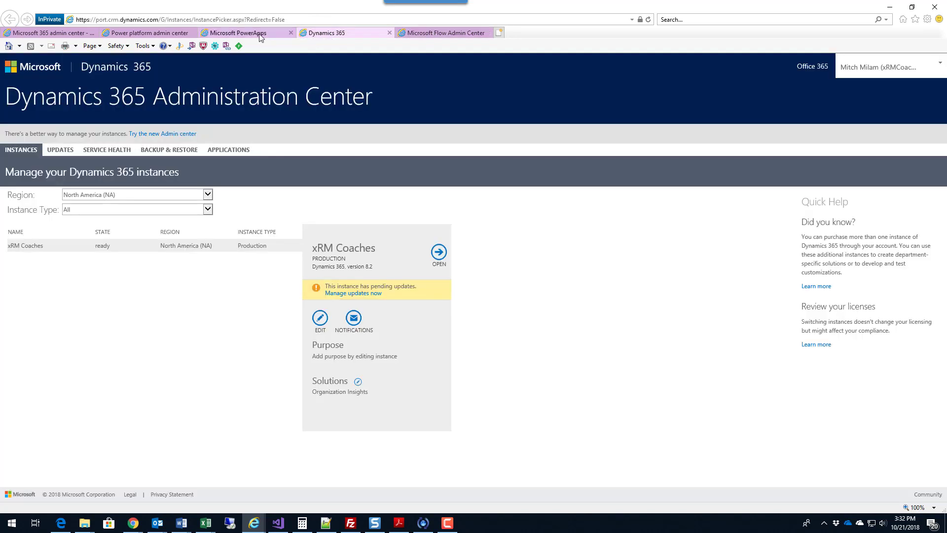
left_click(238, 33)
left_click(153, 33)
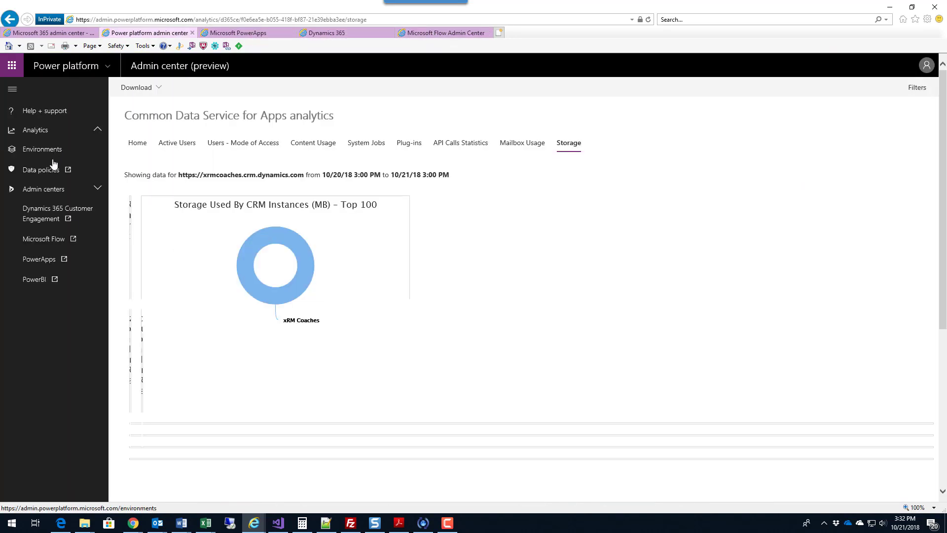
Go to Environments and select the XRM Coaches environment.
left_click(39, 152)
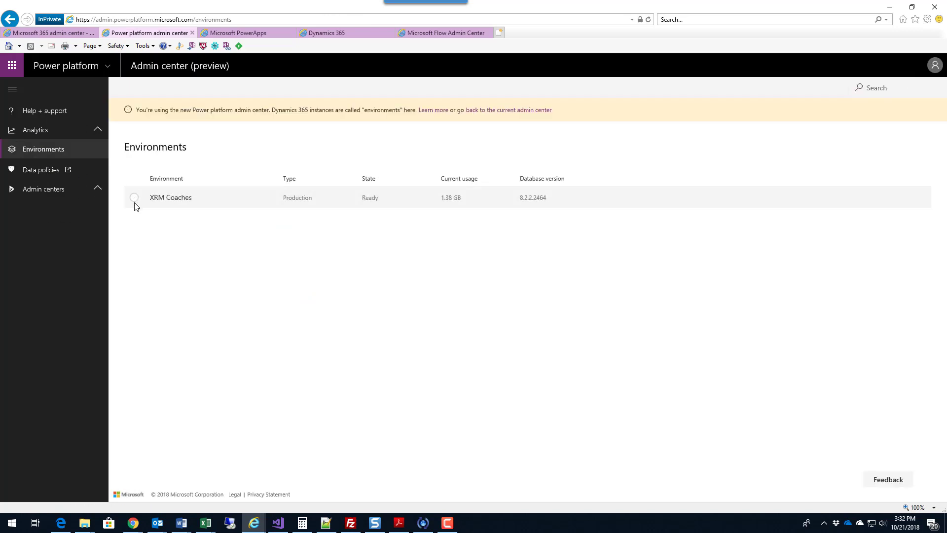
left_click(137, 201)
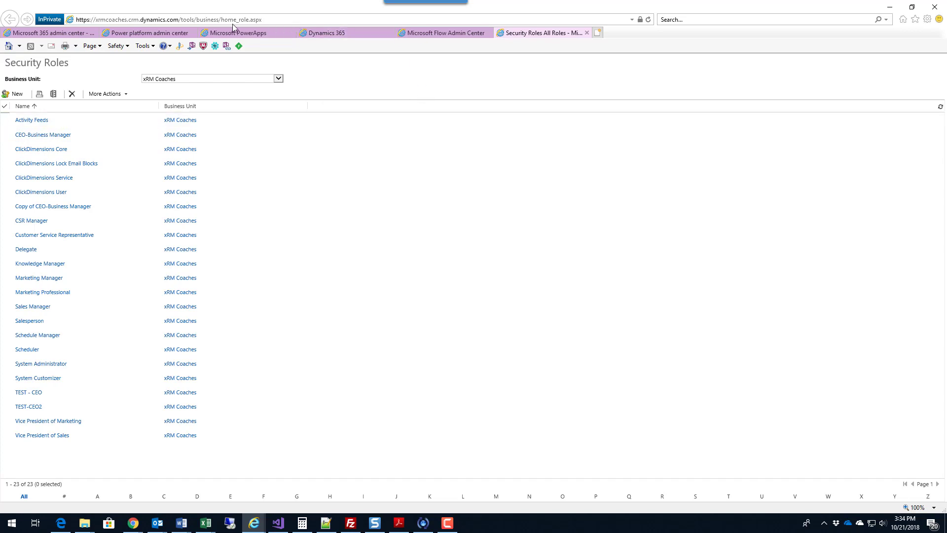
Open the Security Roles and Enabled Users lists, returning each time to the xRM Coaches settings tab.
left_click(152, 33)
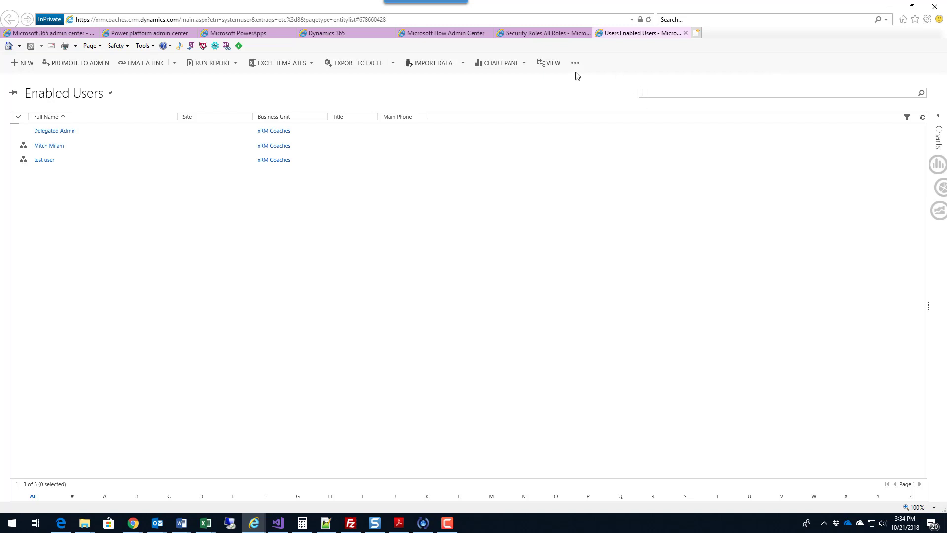
left_click(131, 35)
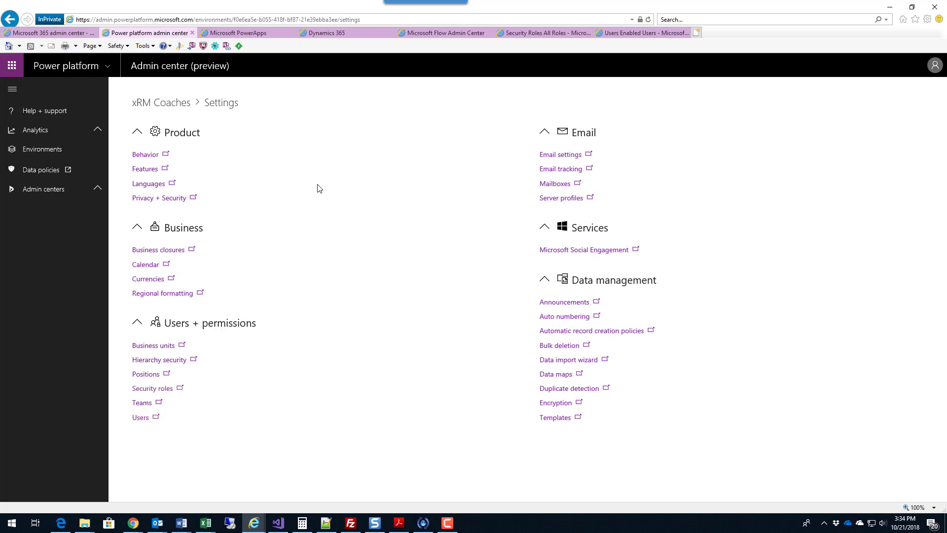
left_click(328, 34)
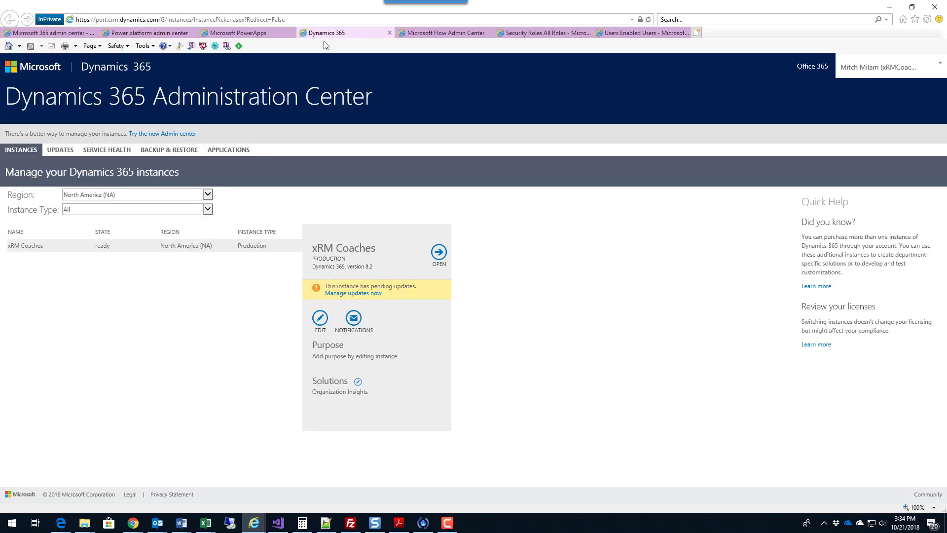
left_click(146, 35)
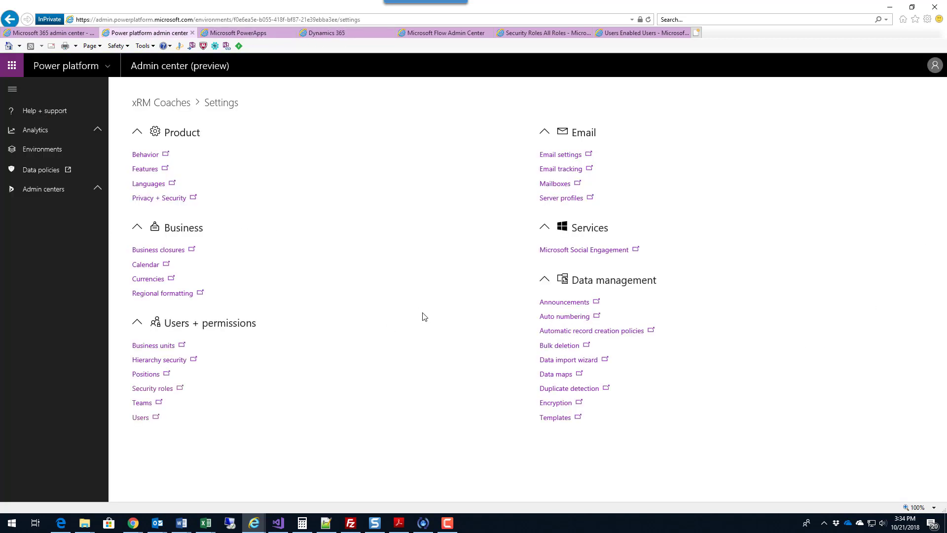